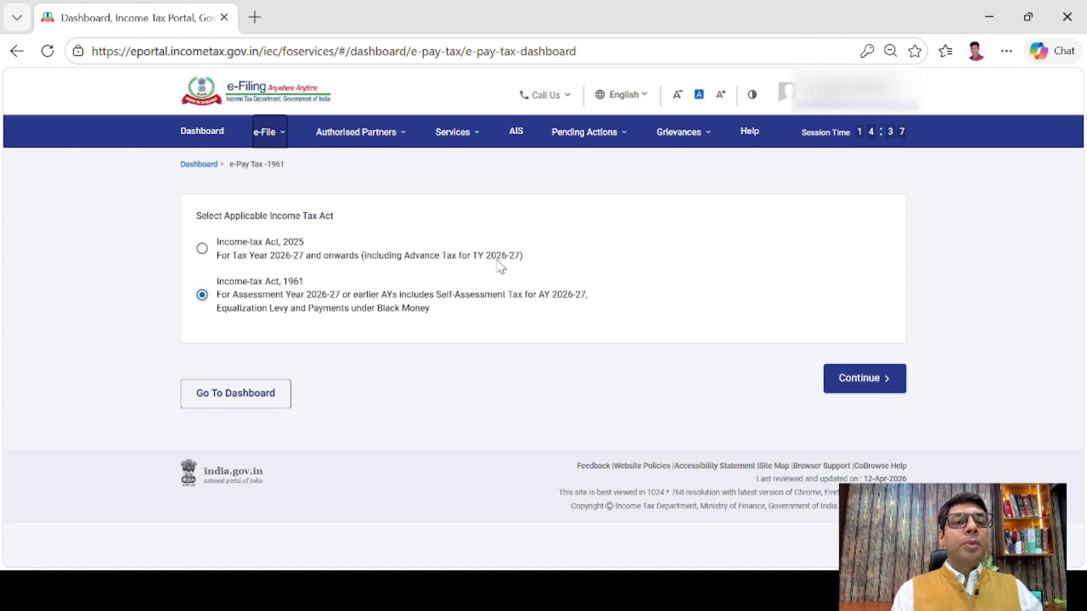
Step: Start a new Income Tax payment in e-Pay Tax under the Income-tax Act, 1961
left_click(203, 249)
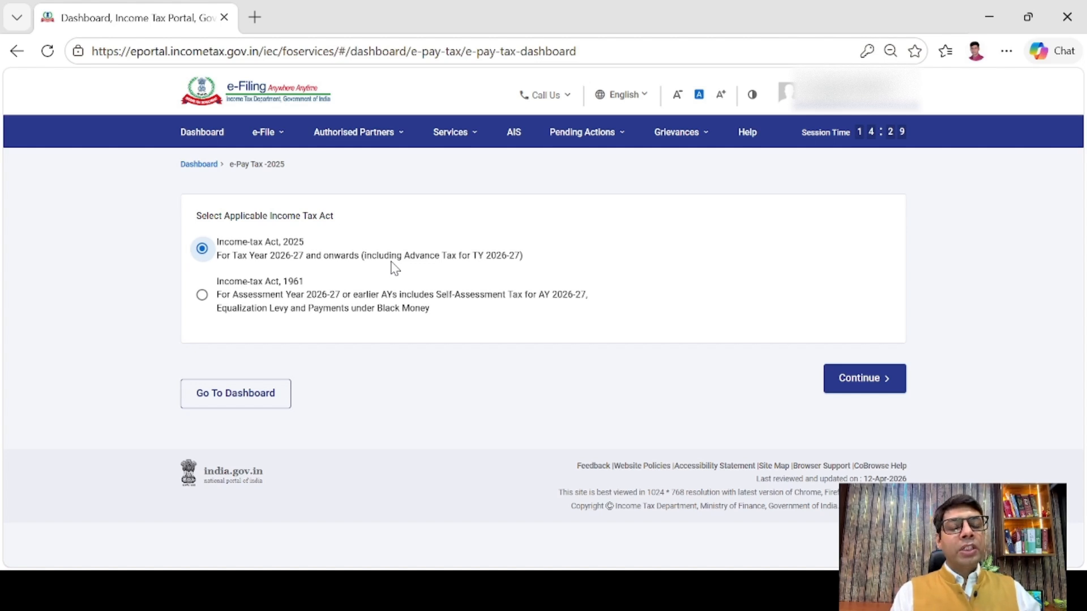
left_click(202, 295)
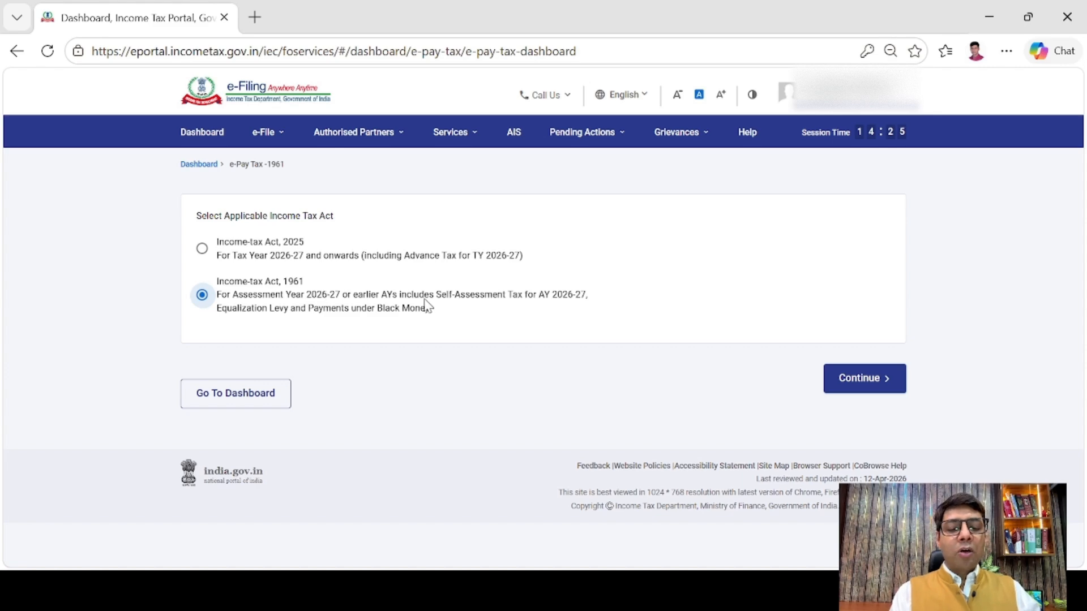
left_click(904, 379)
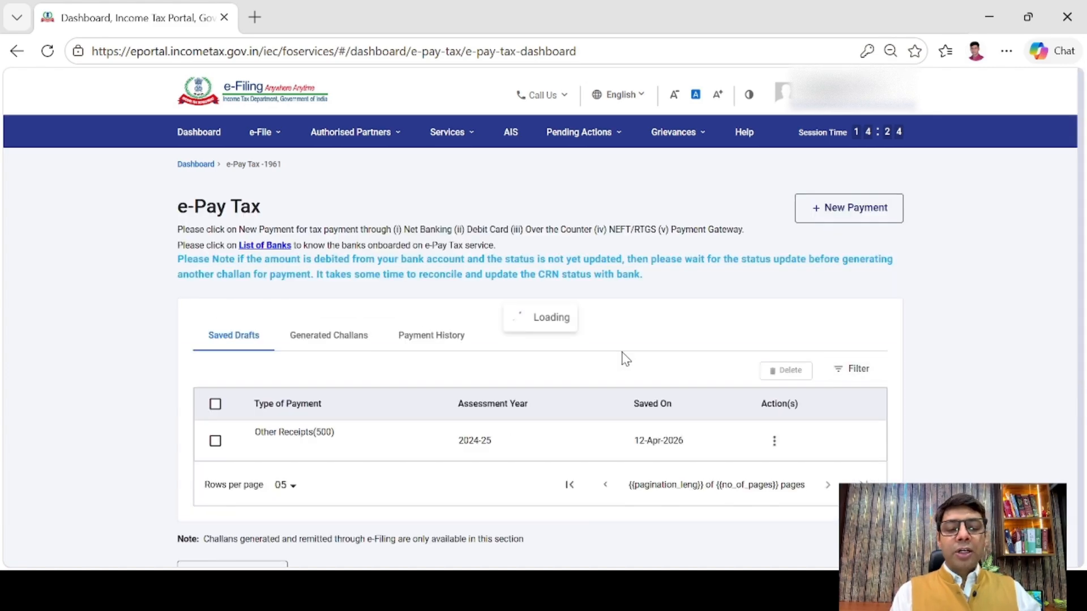
left_click(871, 214)
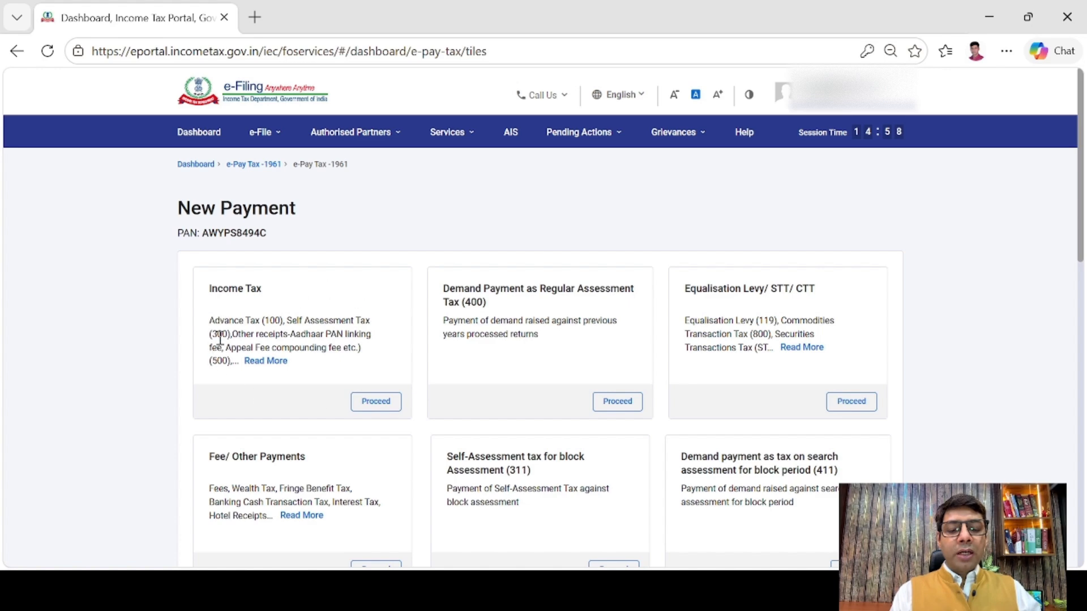
left_click(376, 403)
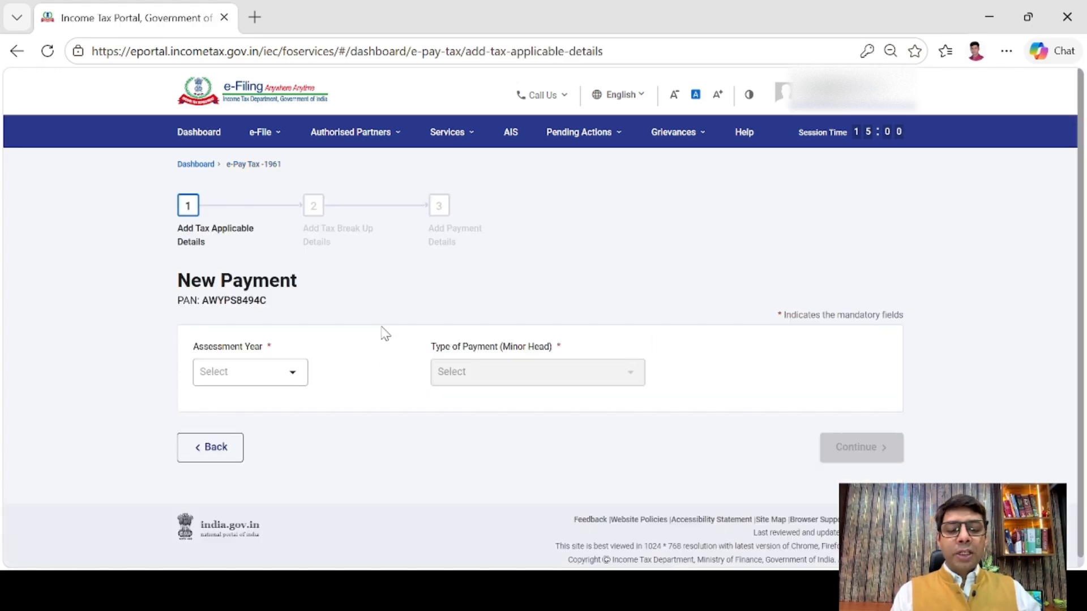
Step: Set the payment to assessment year 2024-25, type Other Receipts (500) and sub-type Appeal Fees, and continue to the tax break-up
left_click(246, 375)
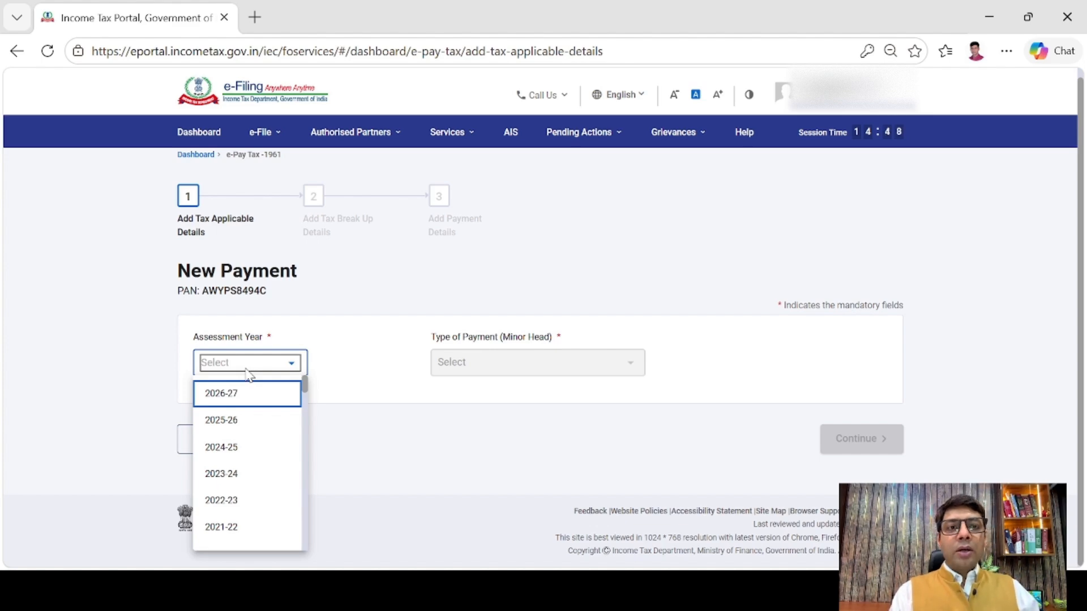
left_click(230, 449)
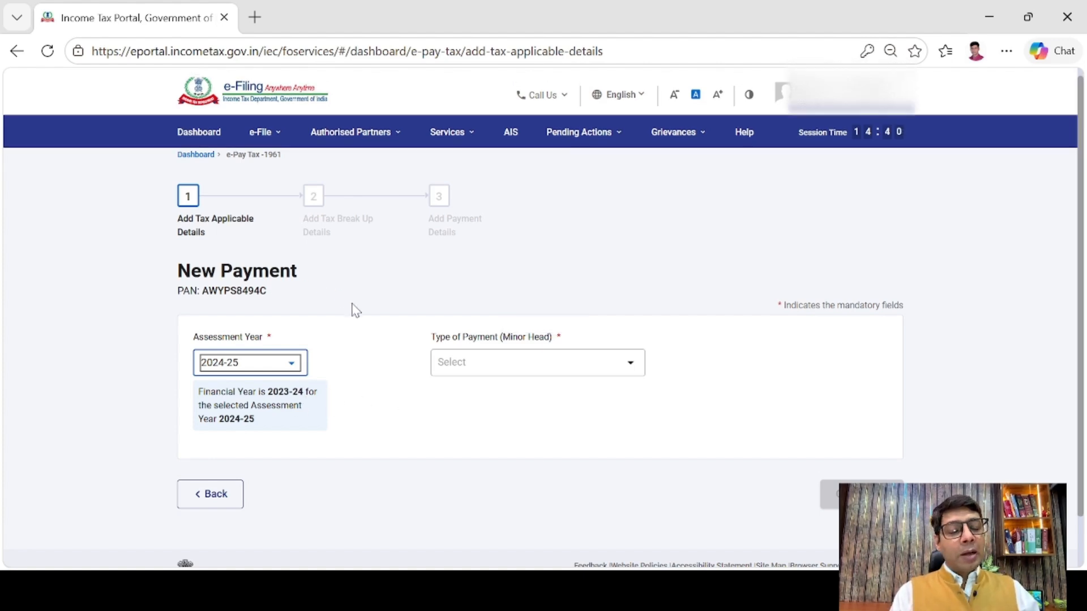
left_click(505, 374)
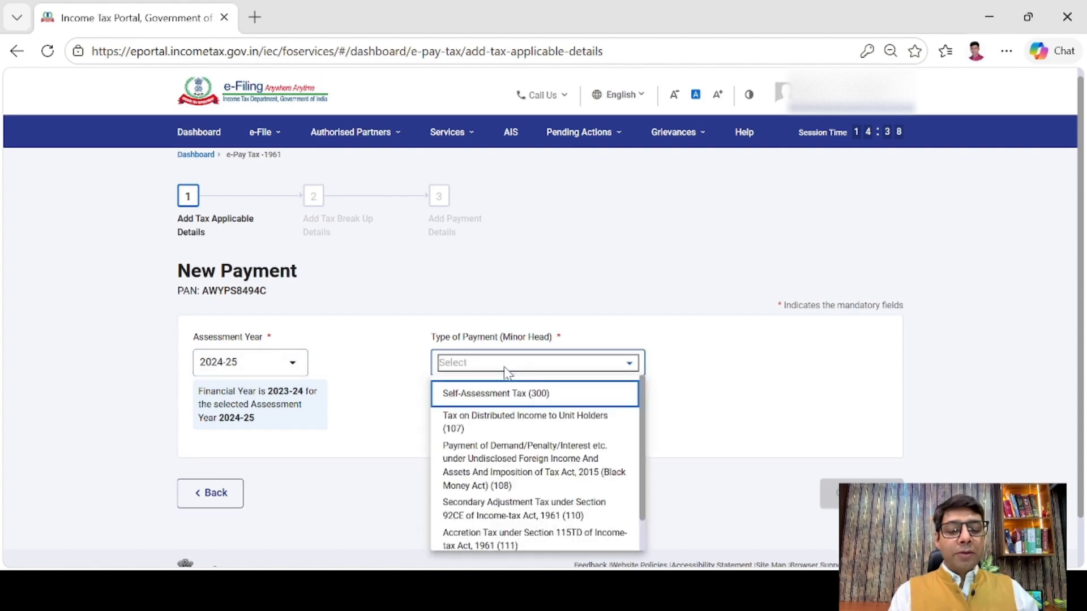
scroll(512, 403, "down", 2)
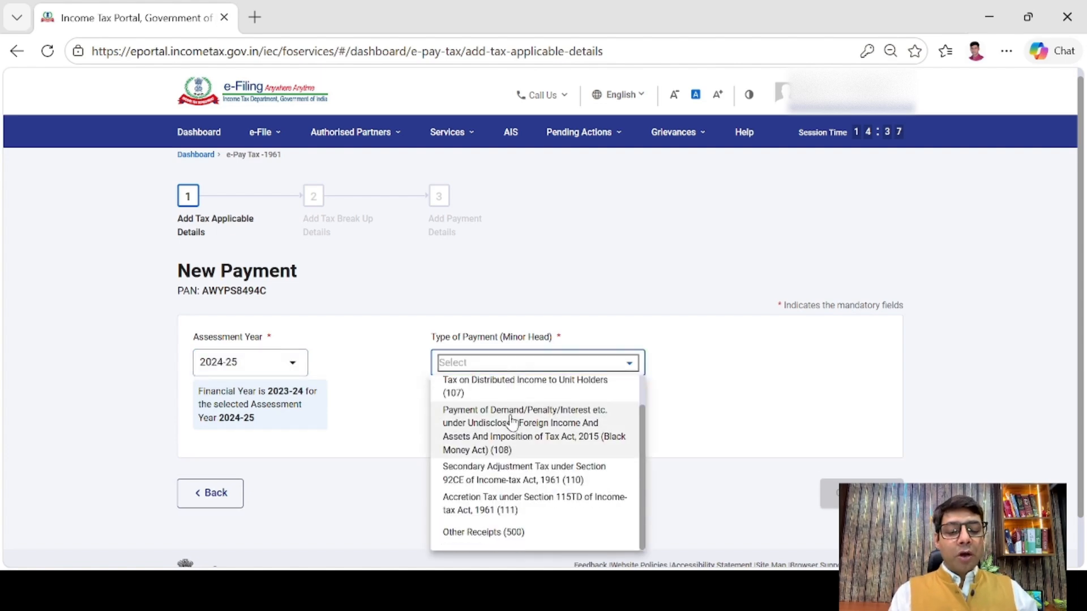
left_click(485, 533)
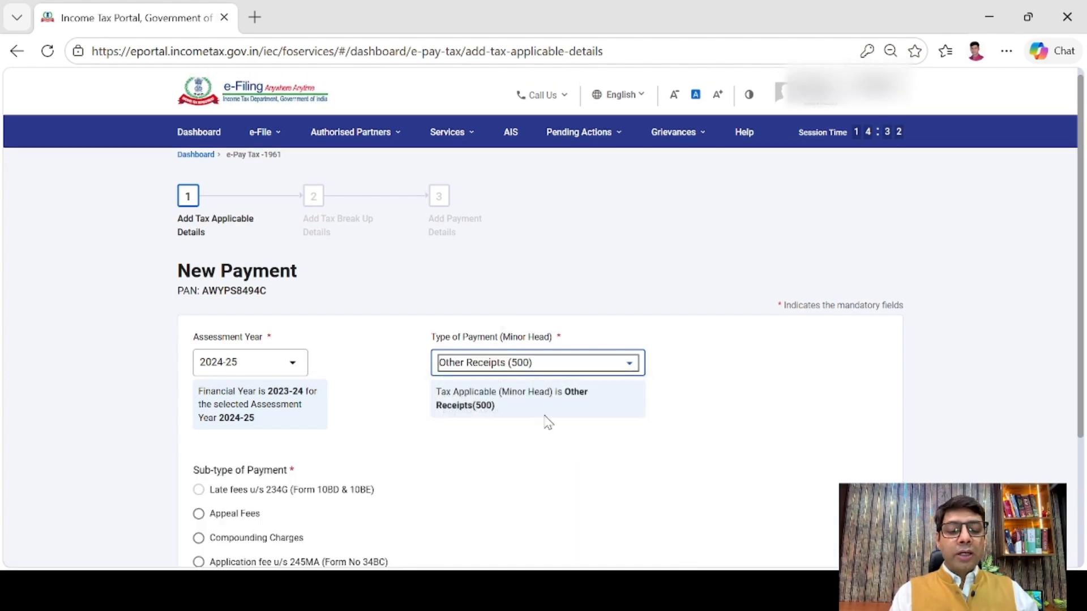
scroll(545, 291, "down", 3)
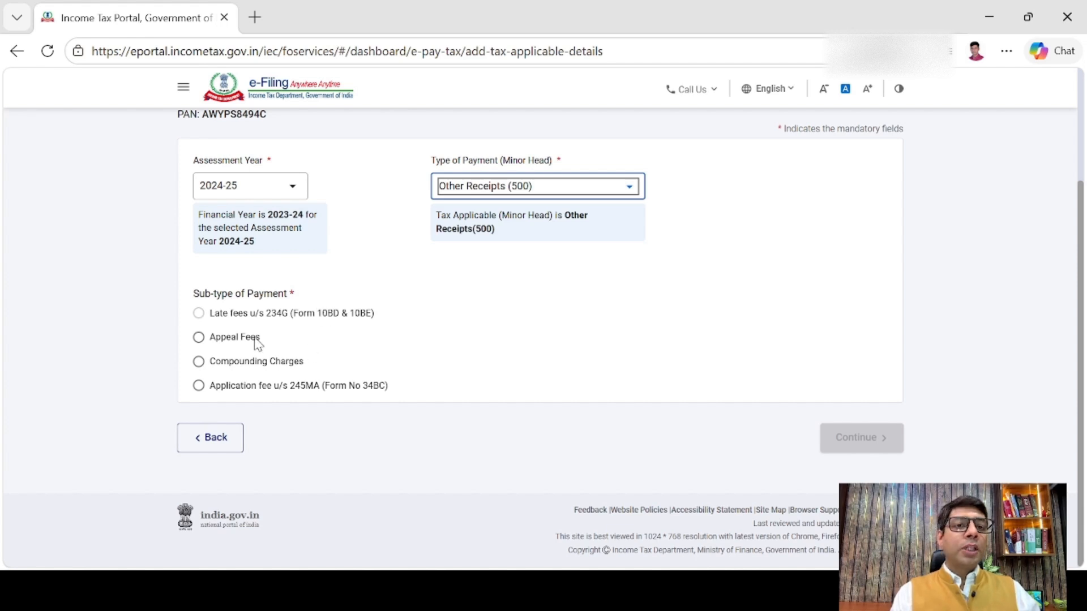
left_click(198, 337)
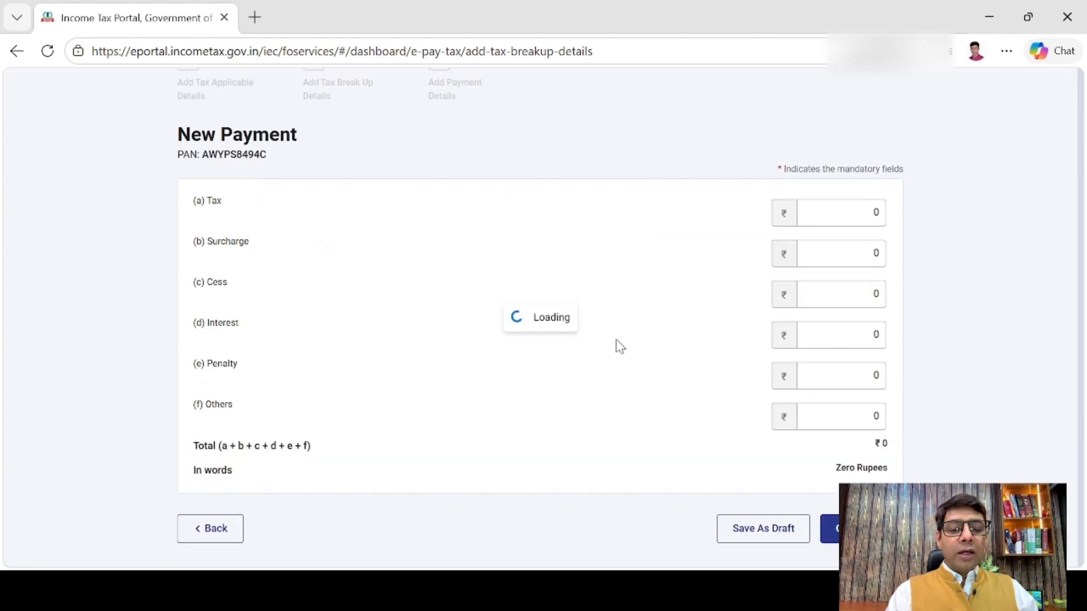
Step: Enter ₹1,000 under Others in the tax break-up and continue to the payment details
scroll(637, 326, "up", 1)
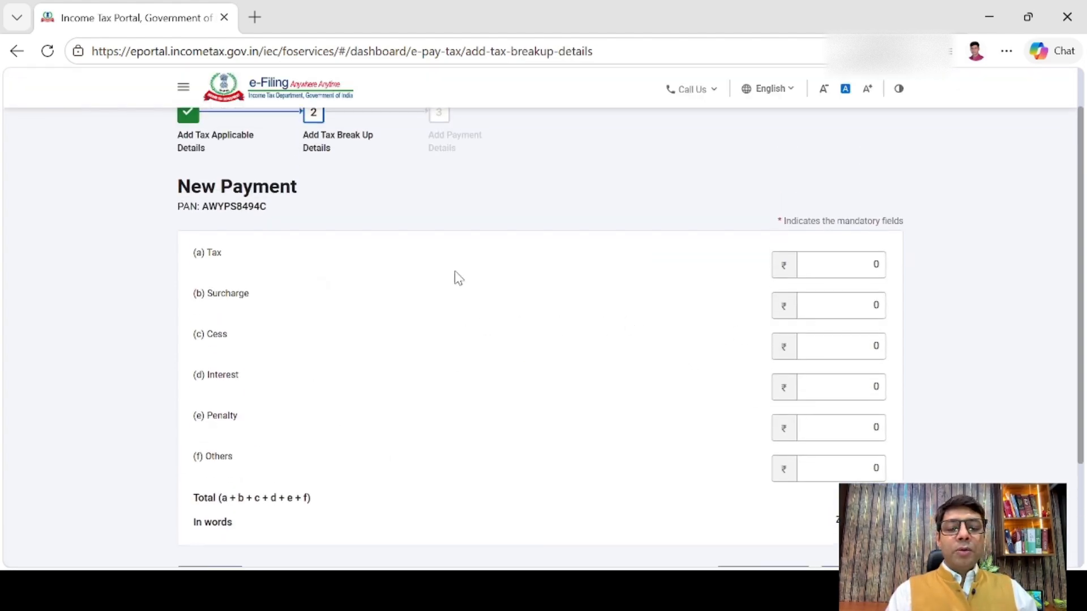
scroll(510, 340, "down", 2)
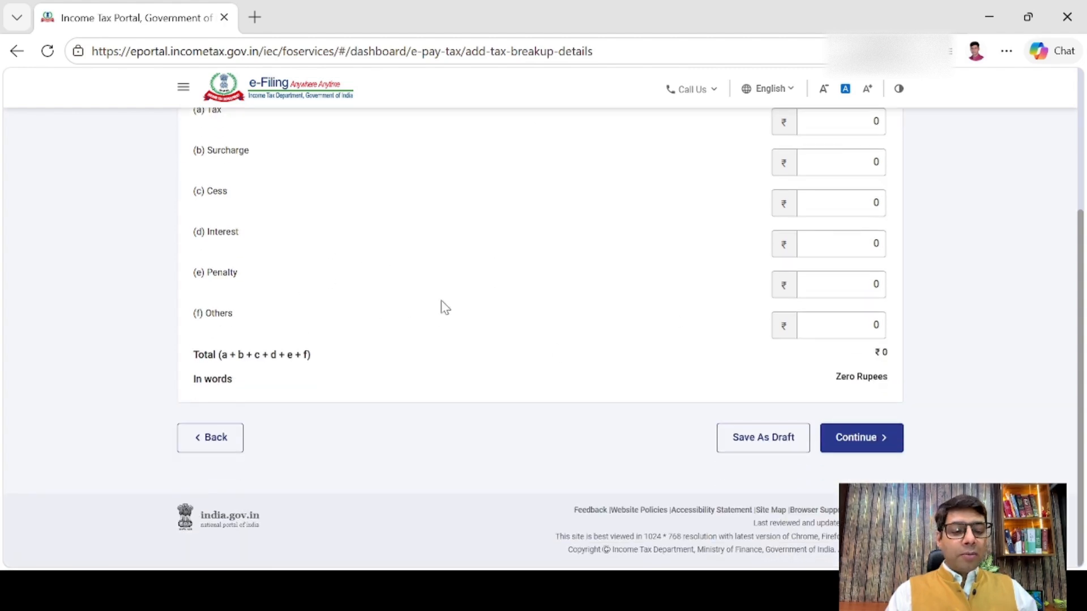
scroll(396, 340, "up", 1)
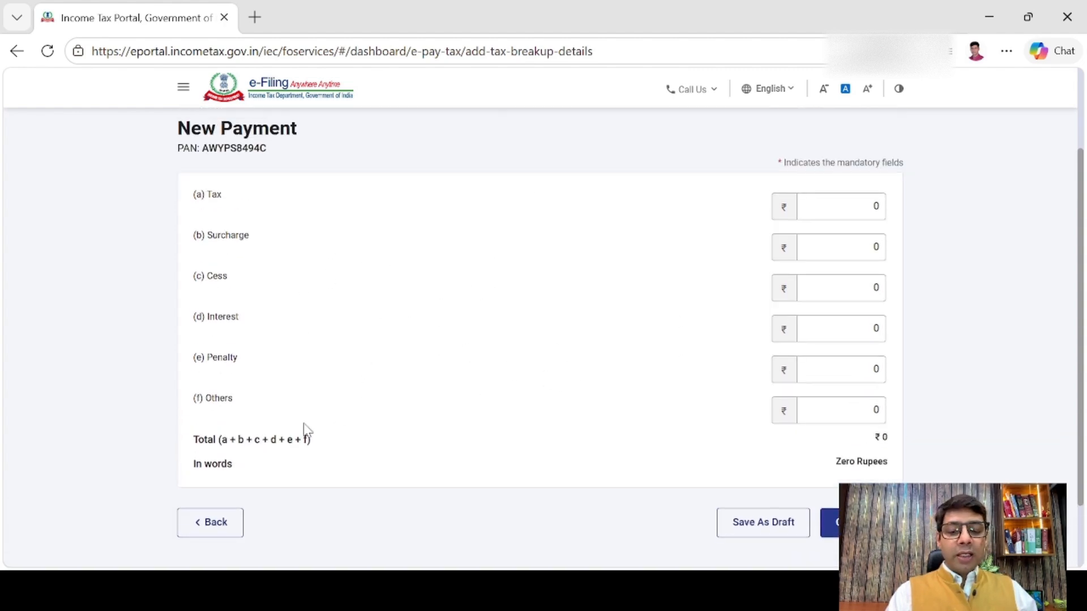
left_click(842, 416)
type("1000")
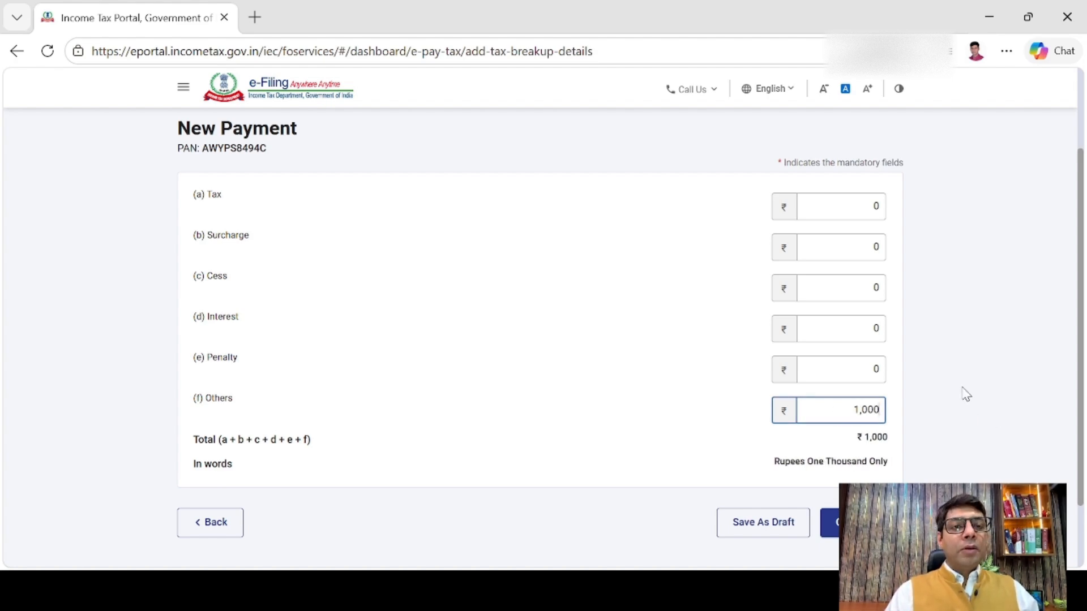
left_click(938, 418)
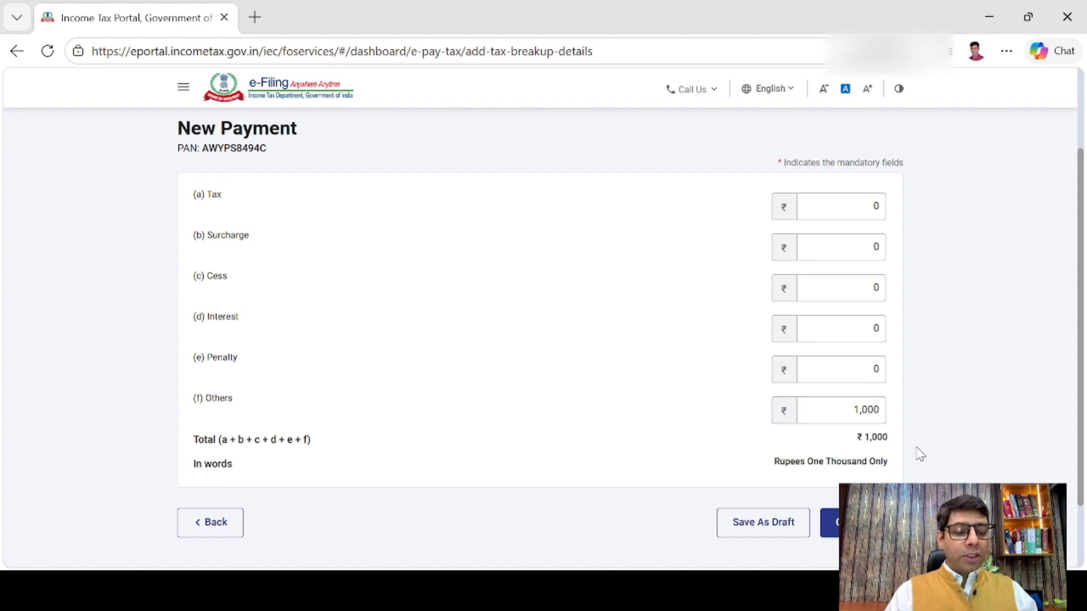
left_click(830, 522)
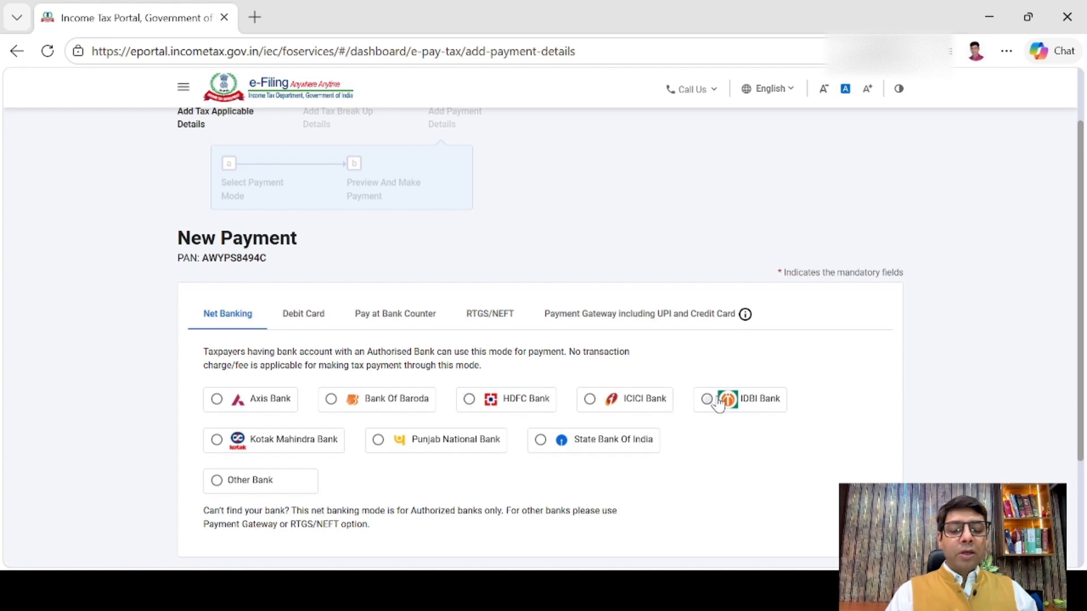
Step: Choose HDFC Bank as the net banking payment mode and continue to the payment preview
left_click(496, 406)
scroll(886, 383, "down", 3)
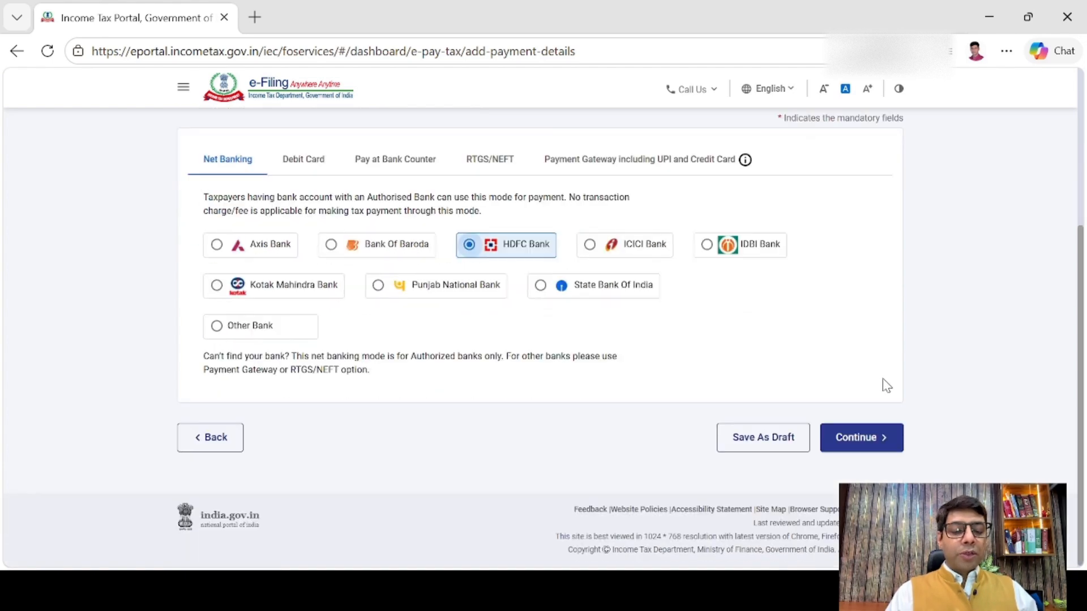
left_click(861, 441)
Step: Review the payment preview, choose to pay now, and submit to the bank with the terms and conditions accepted
scroll(708, 368, "down", 3)
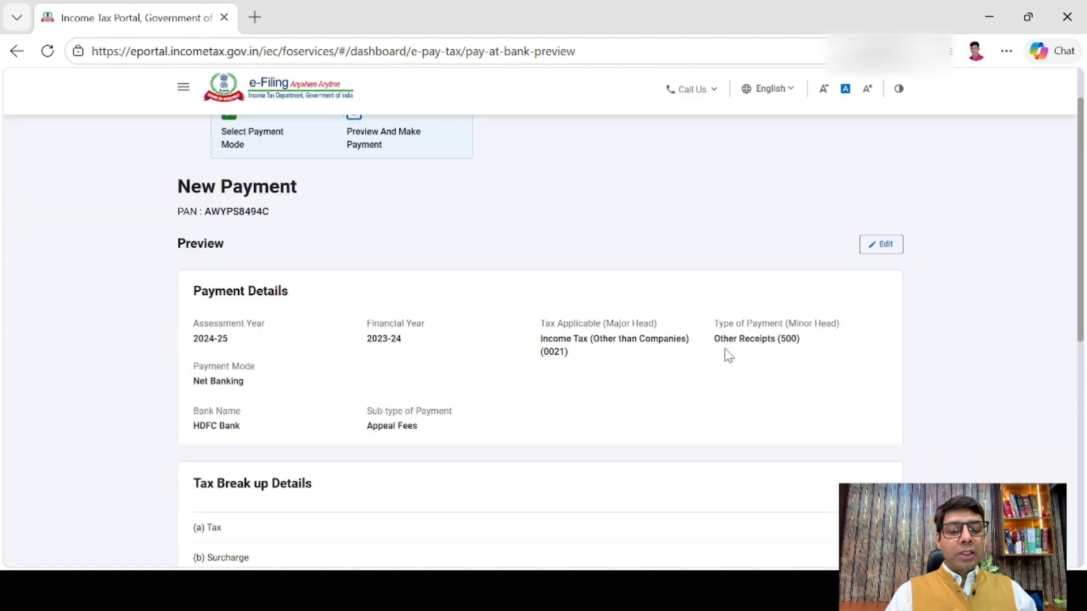
scroll(566, 311, "down", 3)
scroll(397, 266, "up", 1)
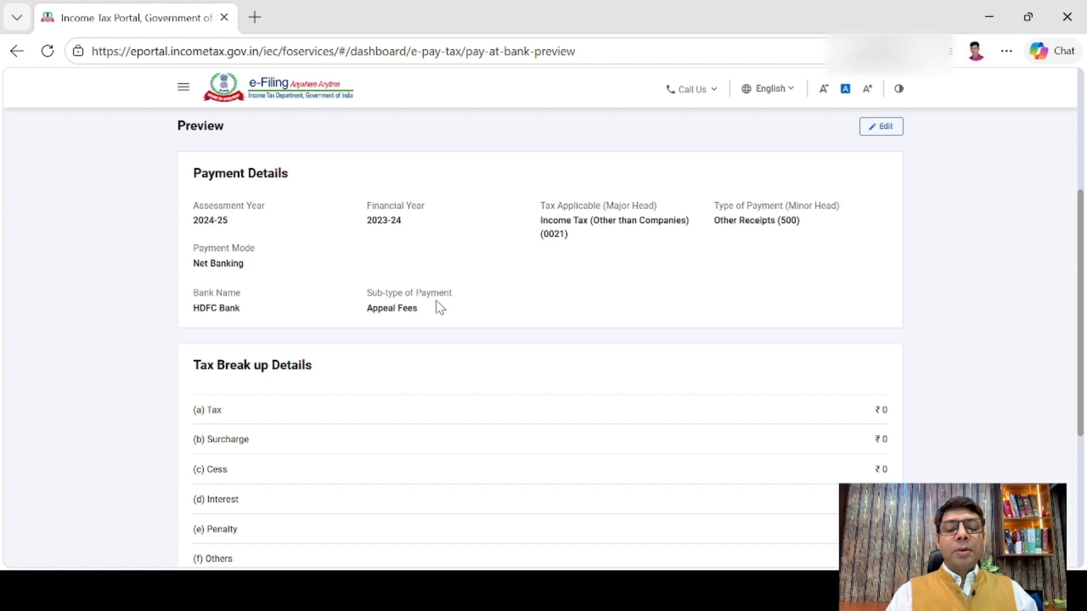
scroll(783, 340, "down", 2)
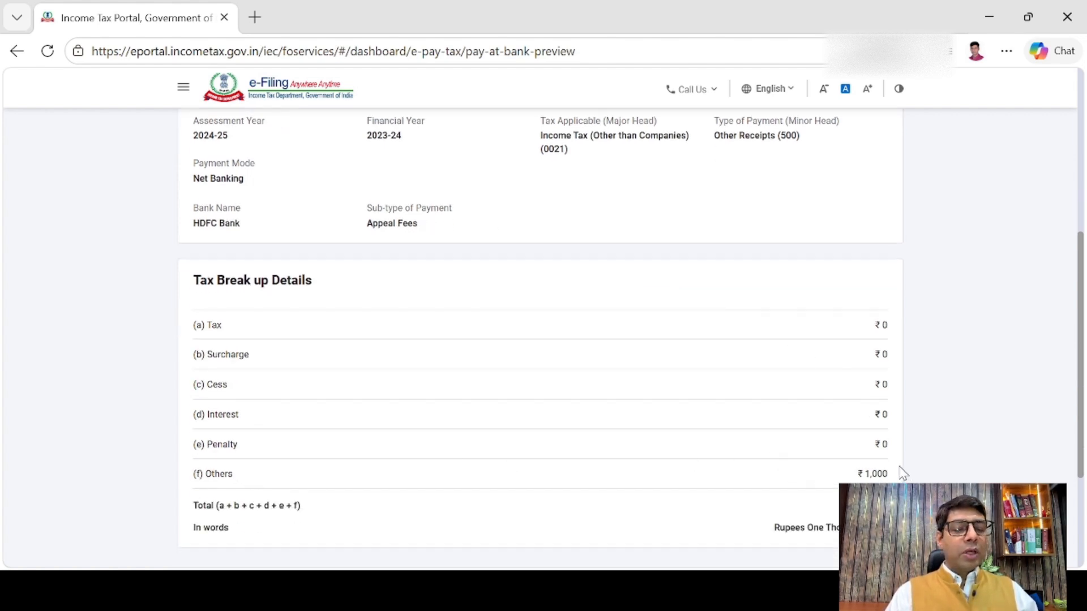
scroll(752, 410, "down", 3)
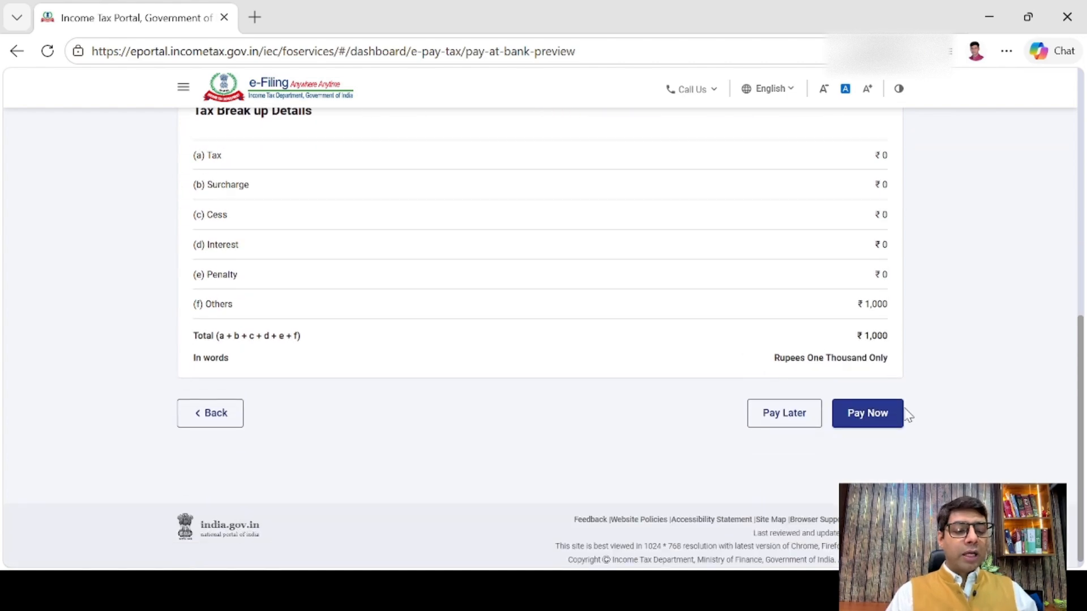
left_click(864, 423)
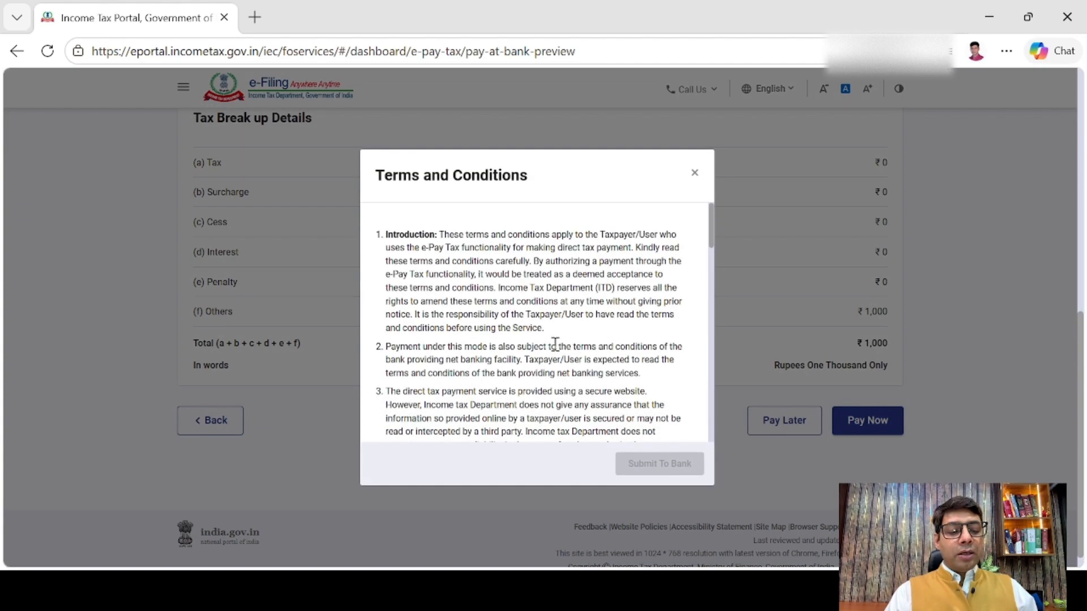
scroll(558, 368, "down", 10)
left_click(492, 424)
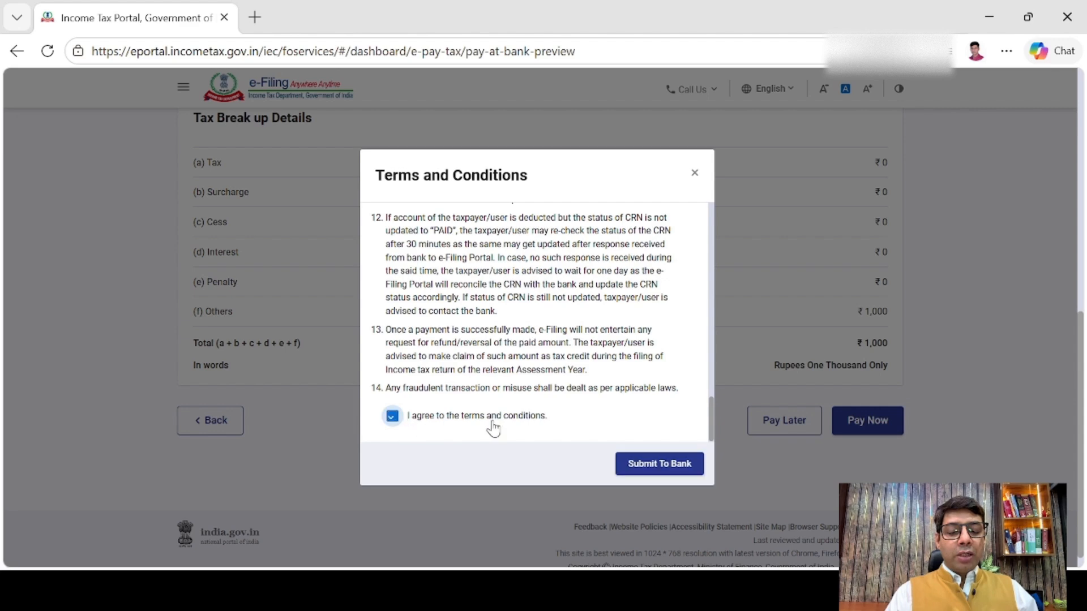
left_click(686, 467)
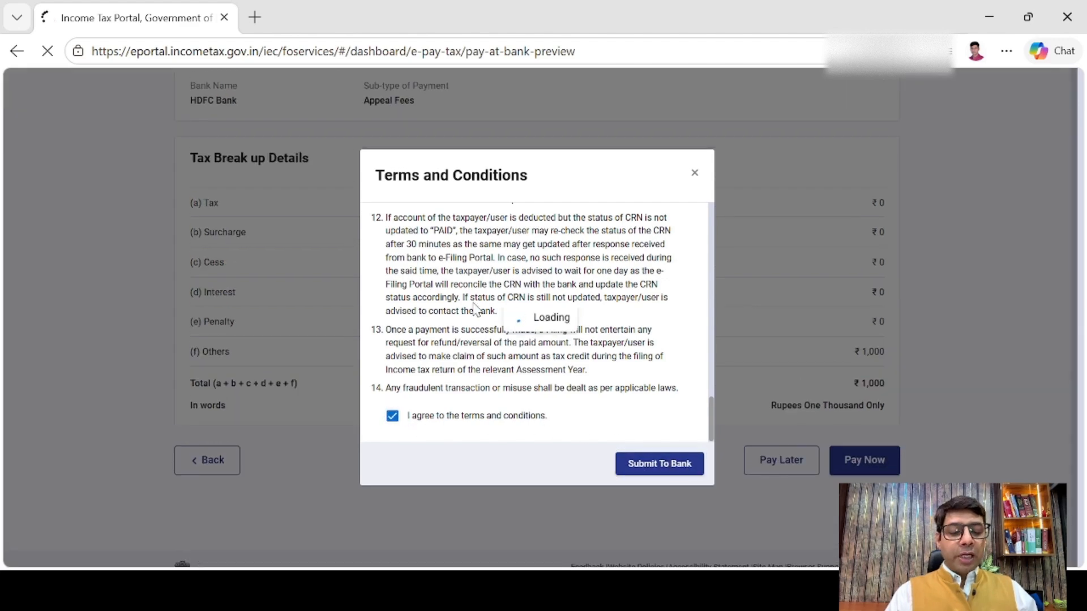